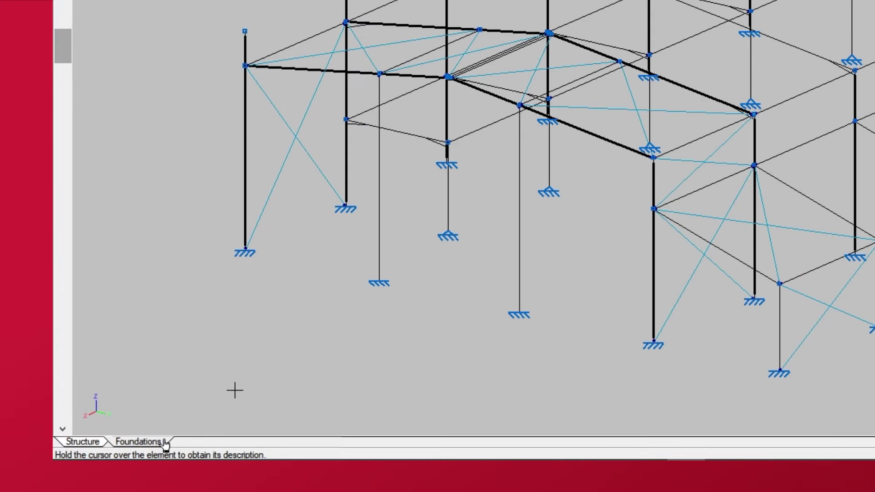
Switch to the Foundations view to show the plan of footings, tie beams, dimensions and reinforcement labels
left_click(141, 441)
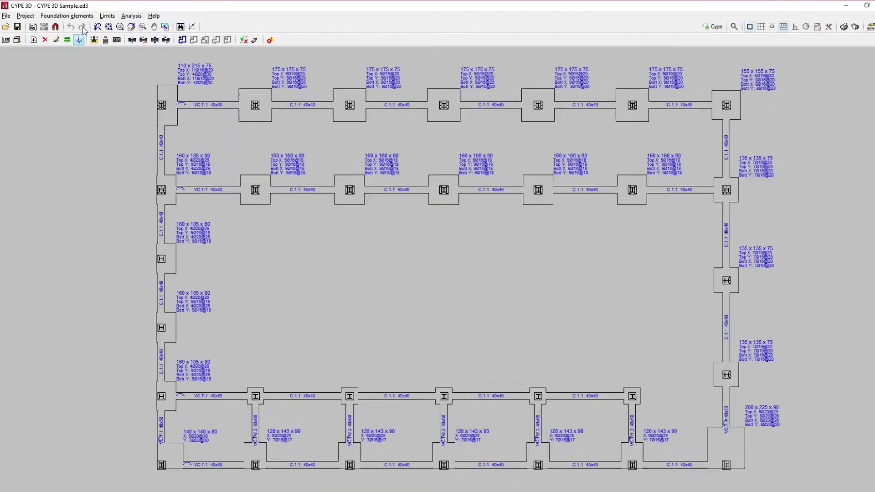
Edit the 160 × 160 × 80 footing to show its 9Ø16@18 reinforcement detailing
left_click(65, 15)
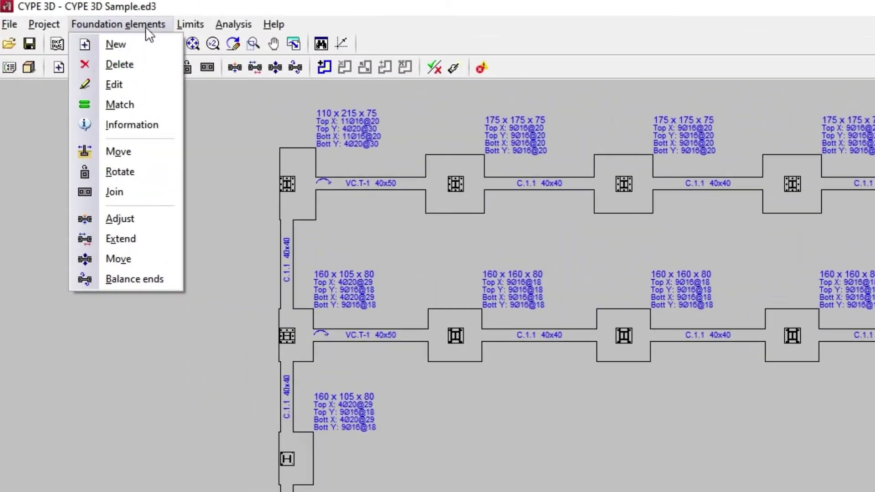
left_click(137, 82)
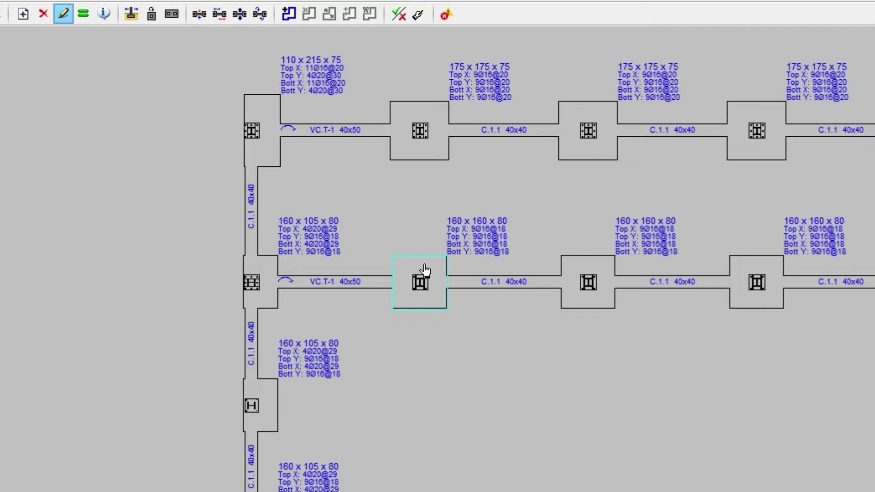
left_click(422, 274)
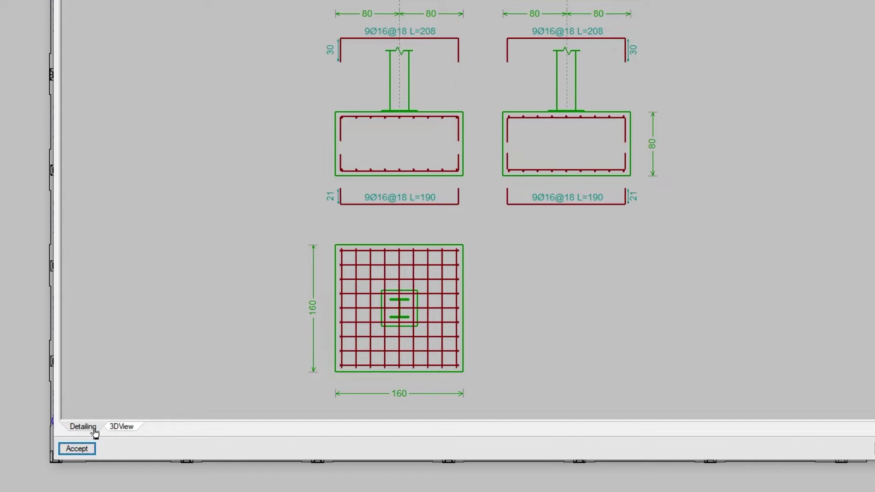
left_click(121, 429)
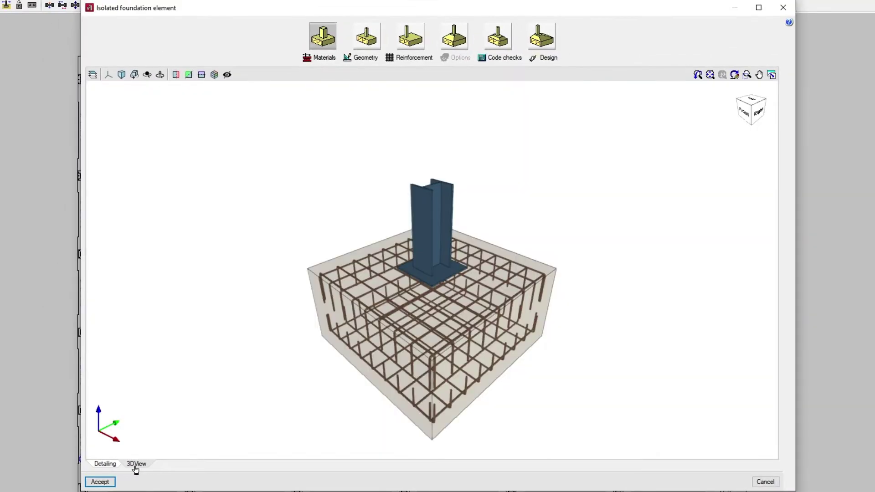
left_click_drag(191, 416, 563, 406)
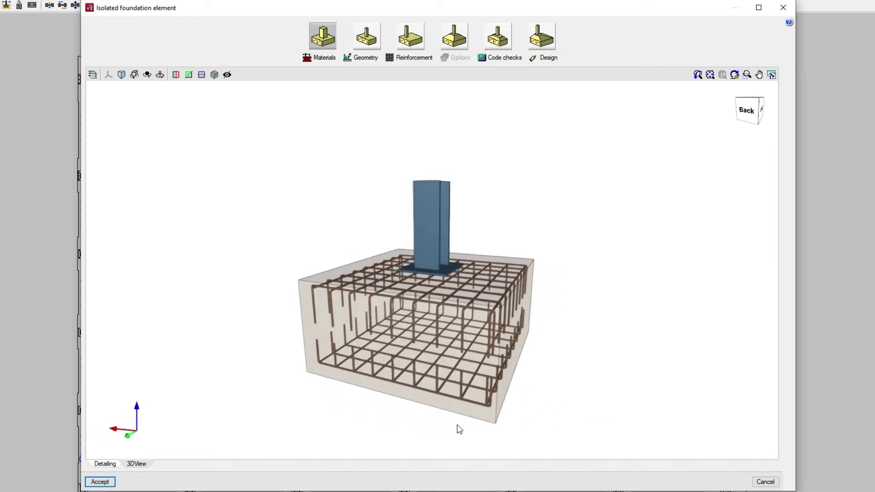
left_click(106, 465)
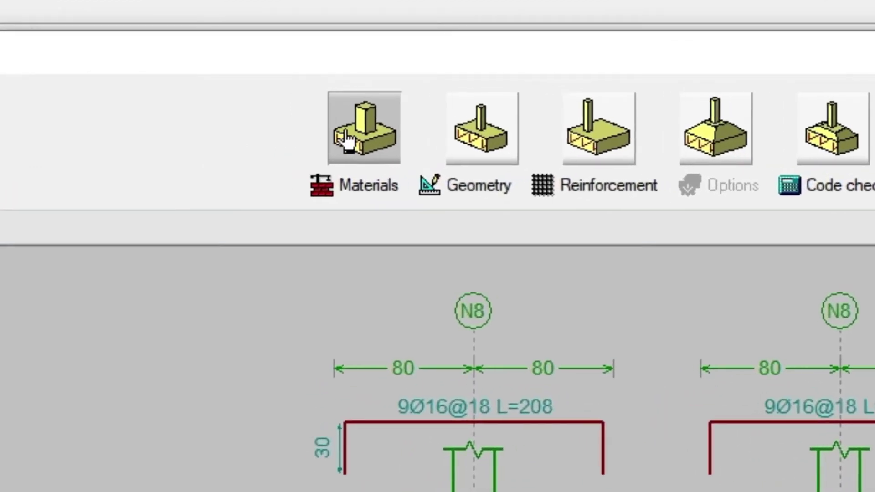
left_click(440, 144)
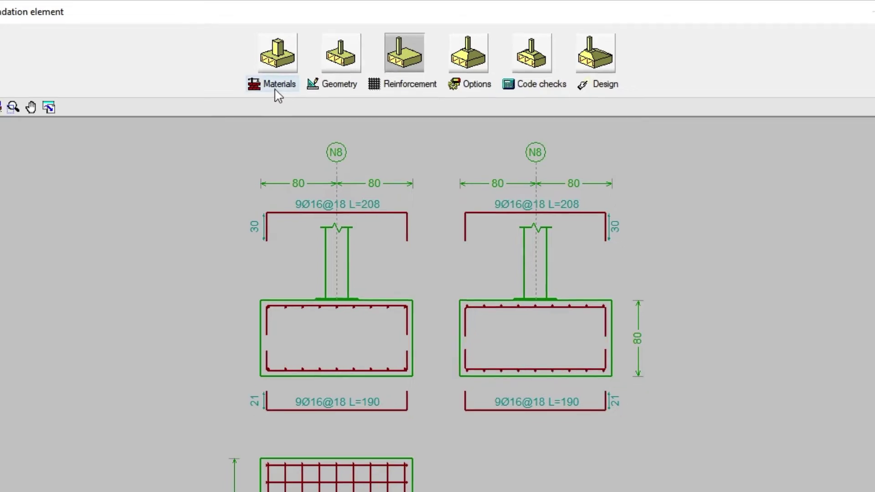
Assign the footing C25/30 concrete, S-400 steel, and its own allowable soil bearing pressures
left_click(277, 90)
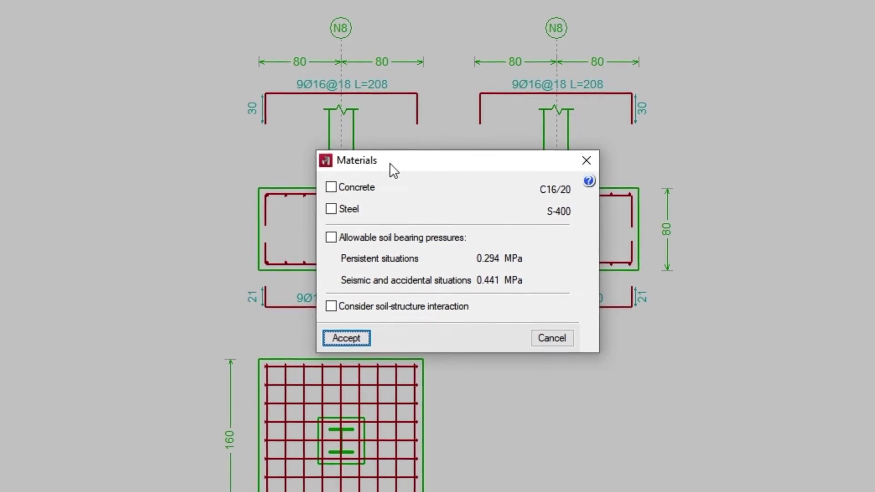
left_click(328, 187)
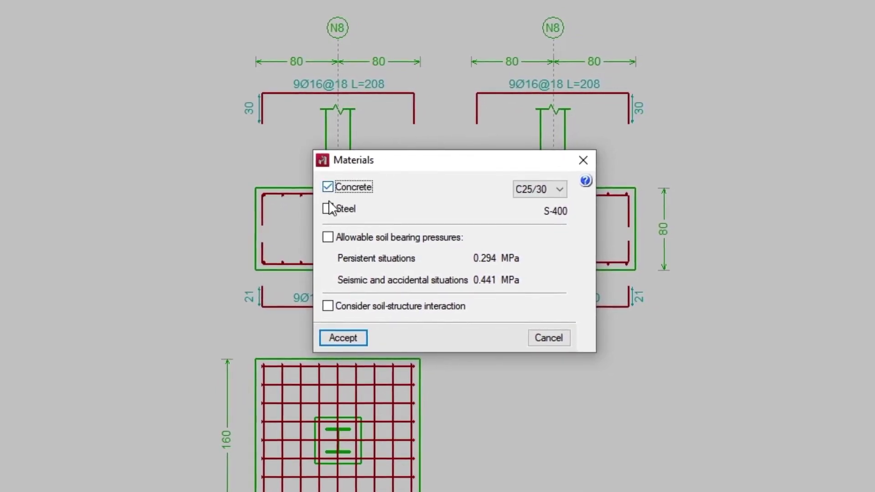
left_click(327, 209)
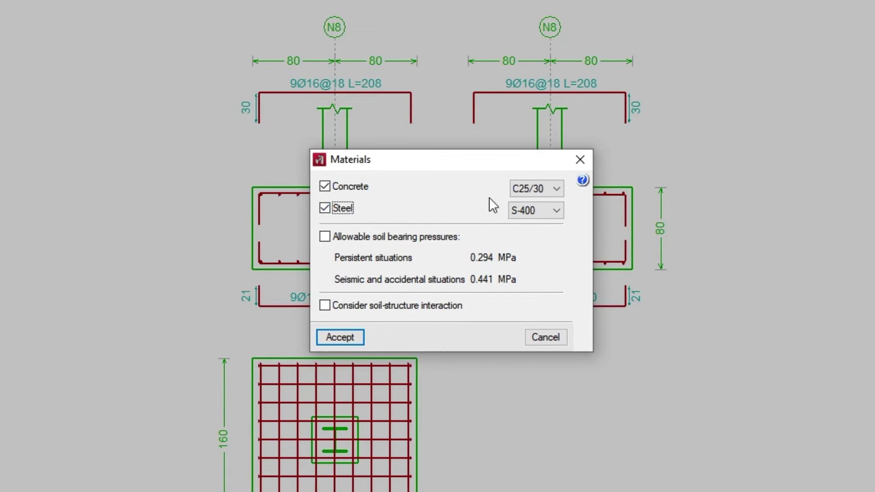
left_click(557, 189)
left_click(554, 188)
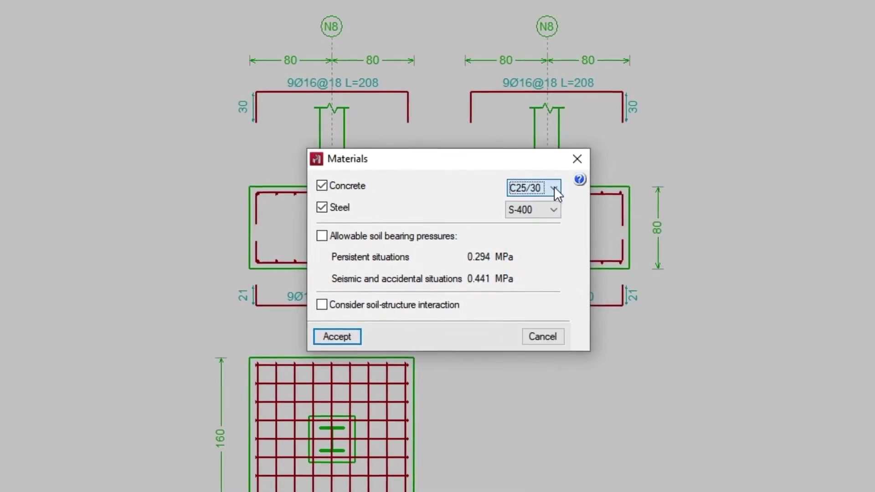
left_click(552, 205)
left_click(552, 204)
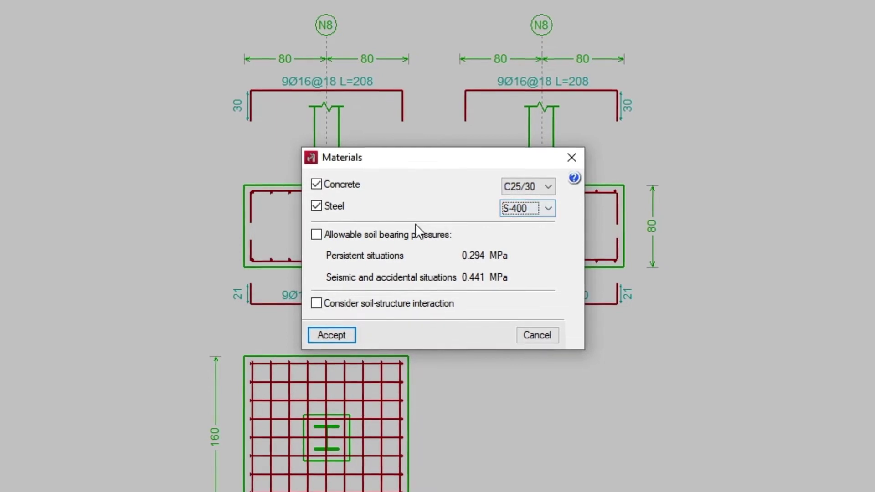
left_click(316, 235)
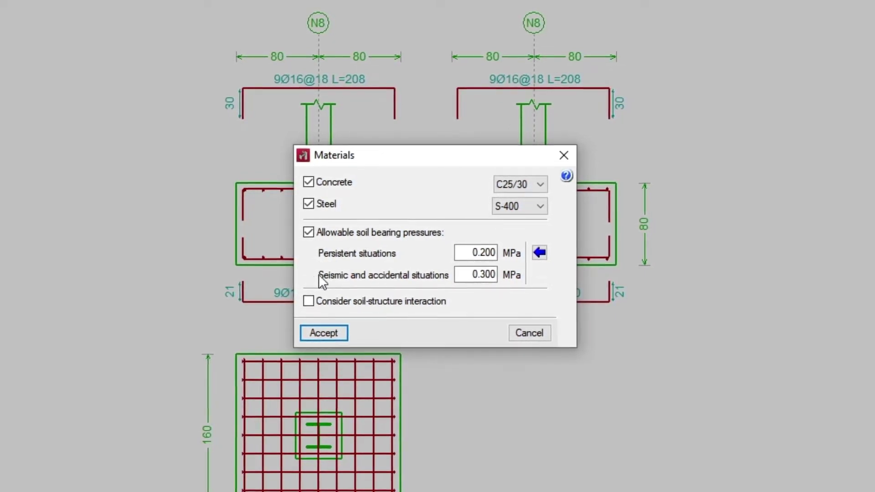
Import Gravel's allowable soil pressures of 0.294 and 0.441 MPa for the footing
left_click(539, 254)
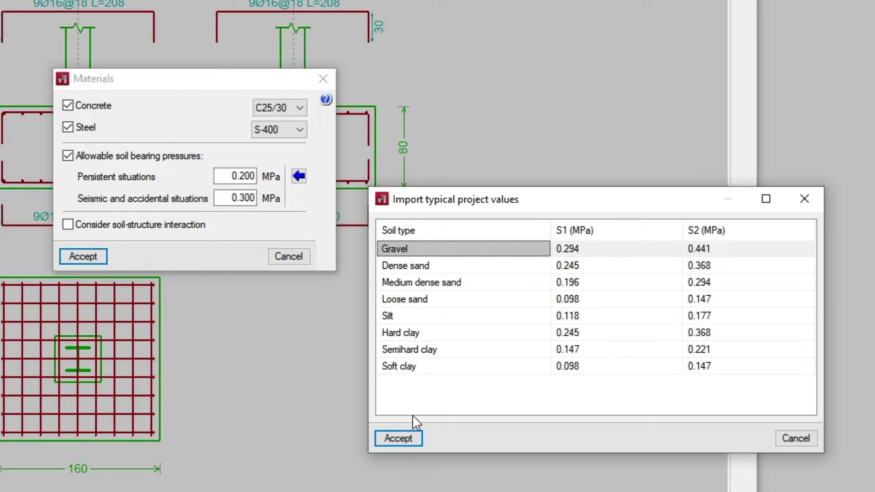
left_click(414, 439)
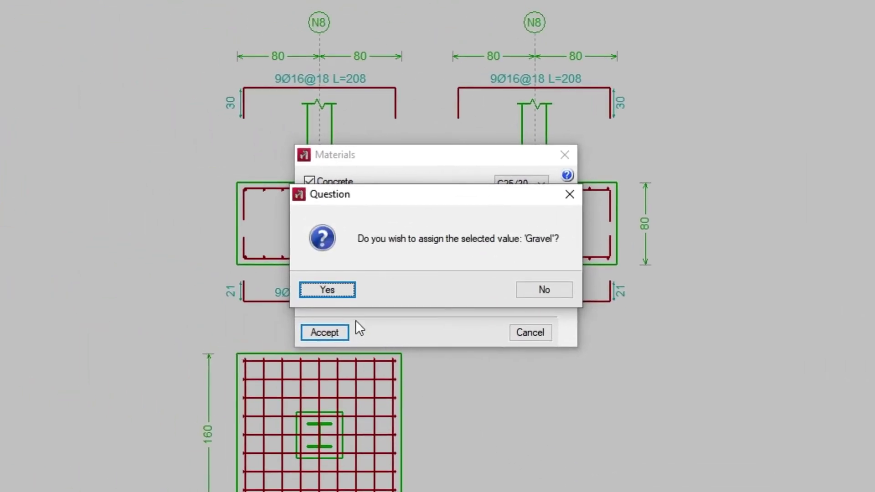
left_click(338, 294)
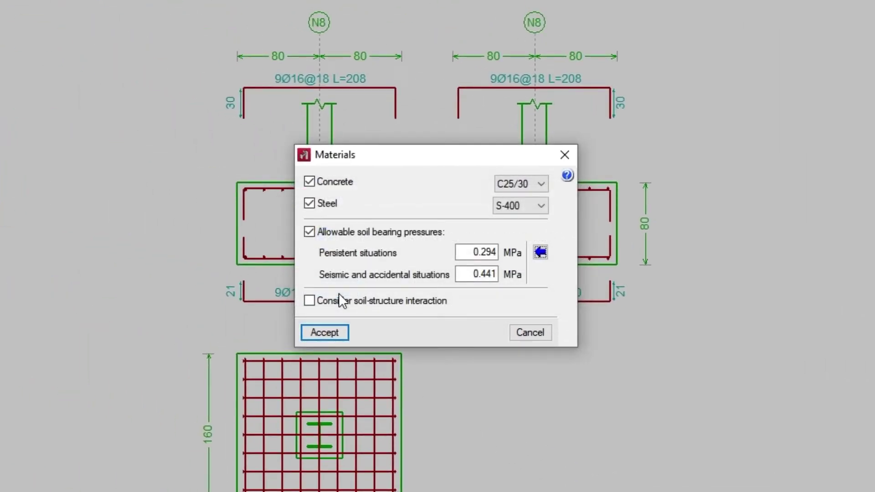
Enable soil-structure interaction with a 120000 kN/m³ subgrade modulus and accept the materials
left_click(309, 303)
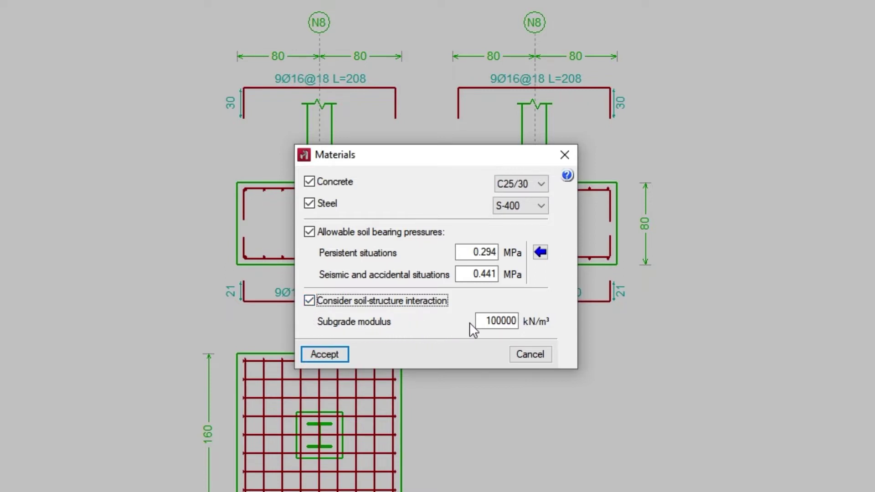
double_click(481, 321)
type("120")
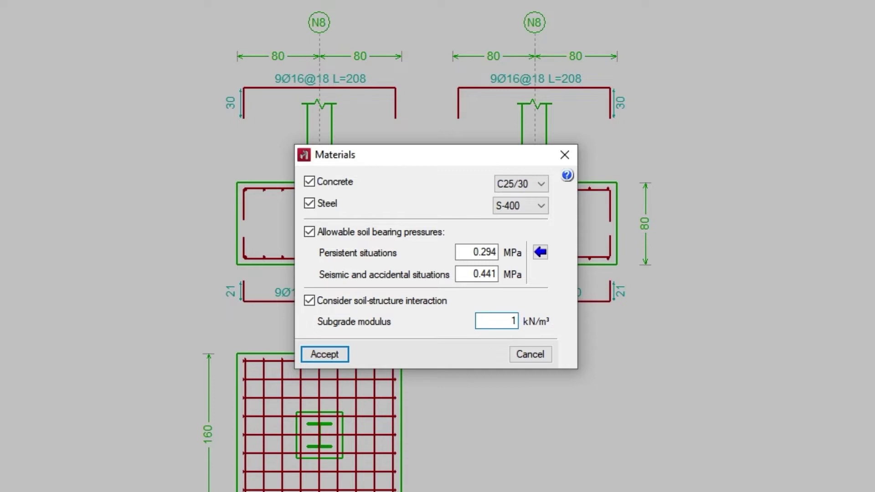
key("Return")
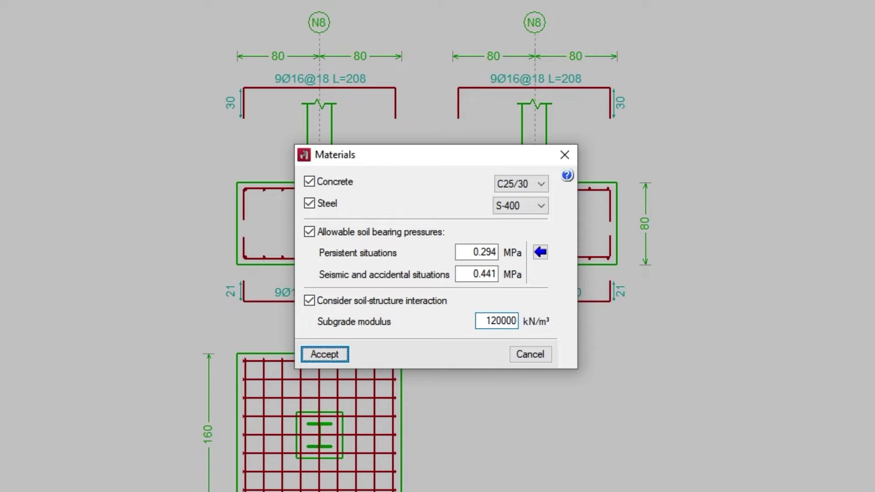
left_click(345, 354)
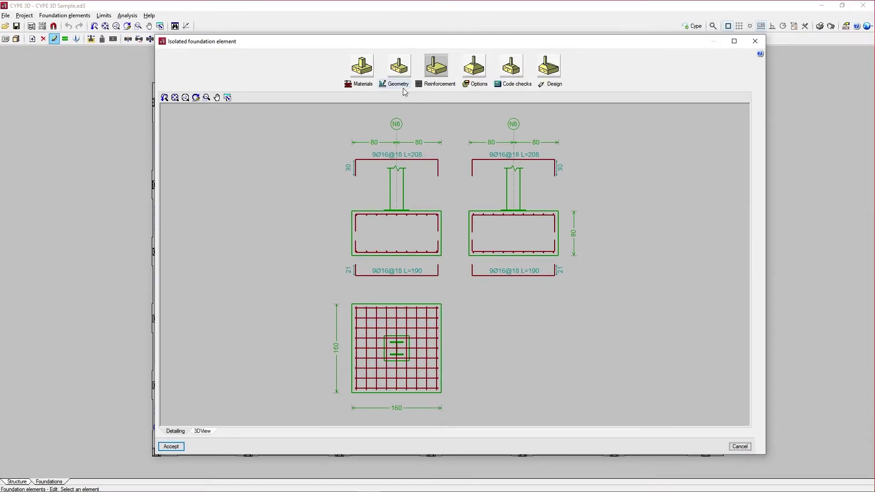
Set footing widths to 60 + 60 cm in X and 110 + 110 cm in Y, keeping 80 cm depth
left_click(402, 88)
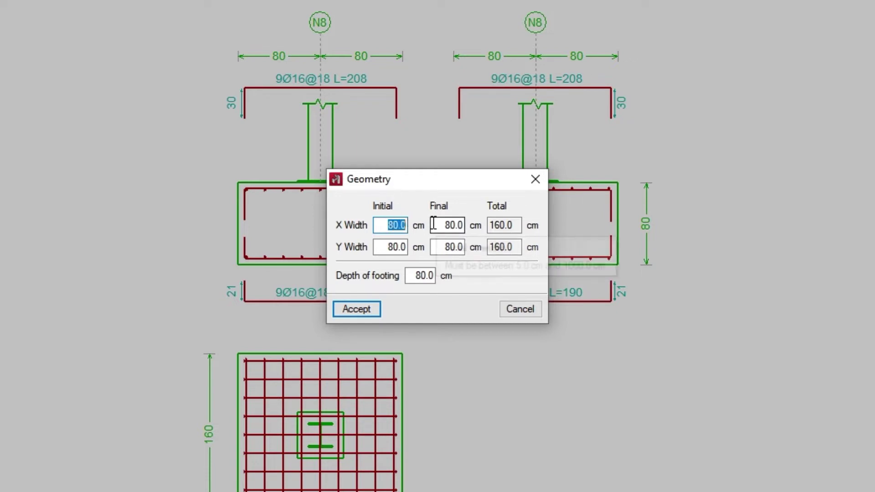
type("60")
key("Tab")
type("60")
key("Tab")
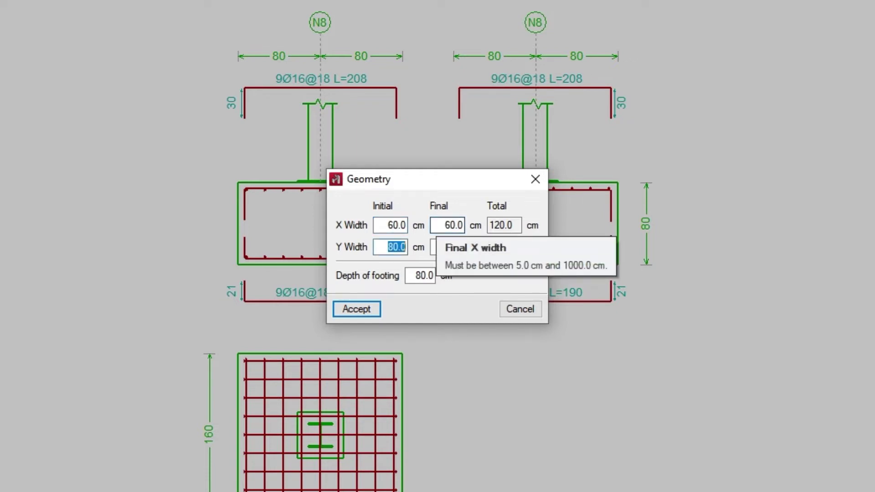
type("110")
key("Tab")
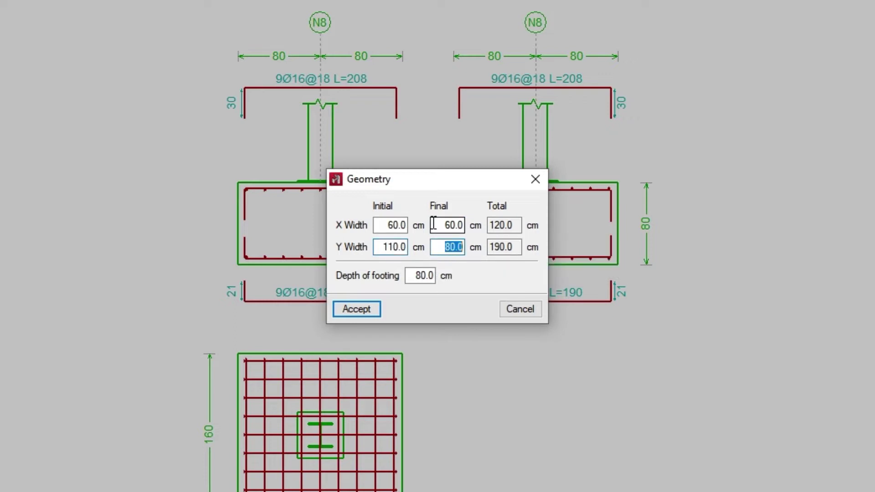
type("110")
key("Tab")
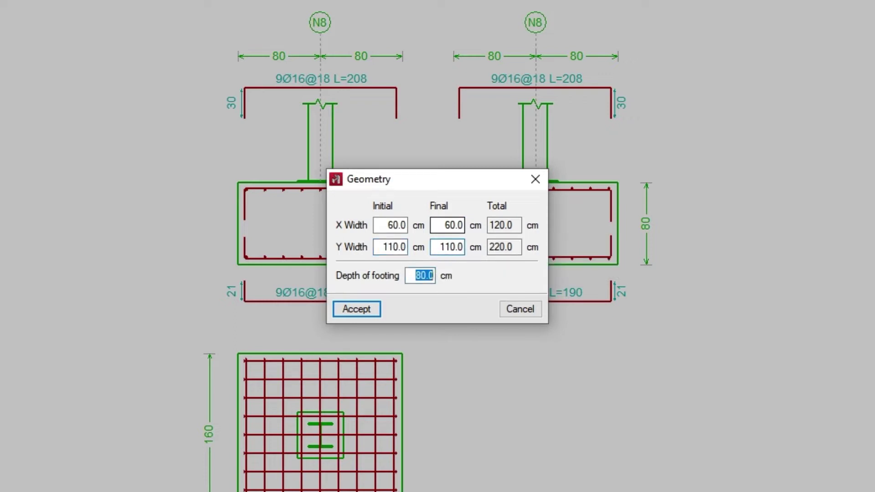
key("Tab")
left_click(419, 254)
Add perimeter bars and keep the Ø16 every 18.0 cm top mesh in X, then apply
left_click(379, 305)
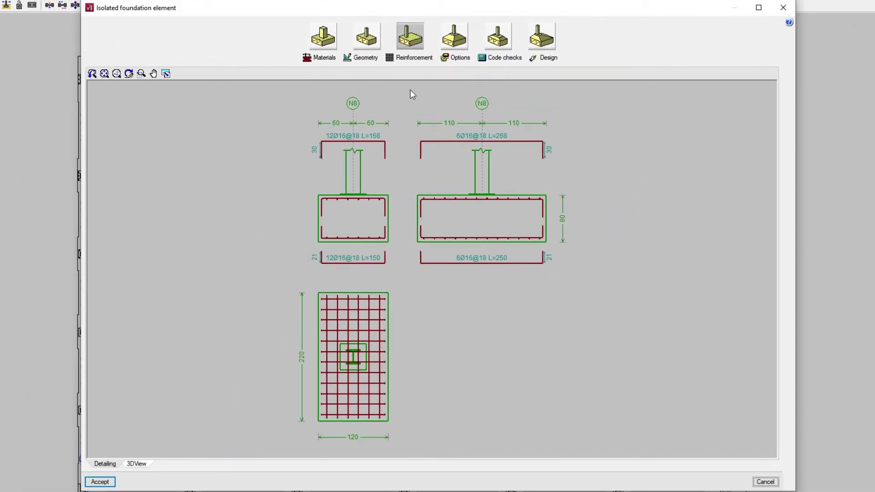
left_click(411, 60)
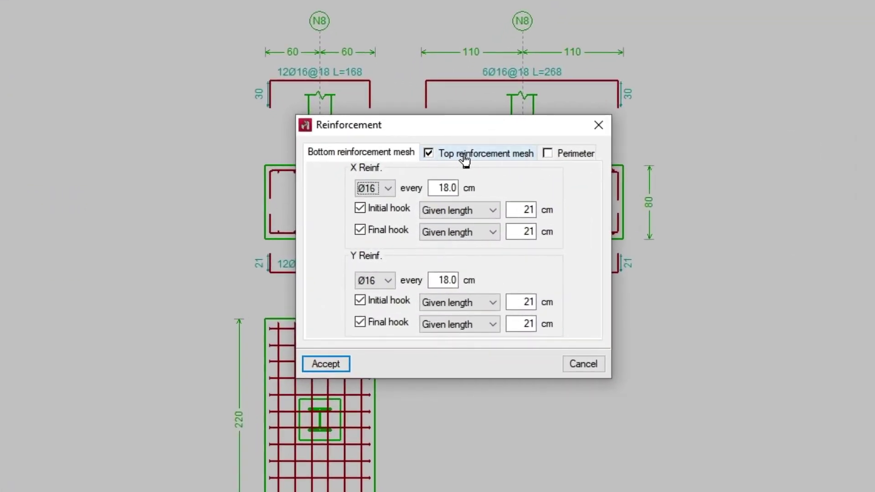
left_click(465, 191)
left_click(548, 155)
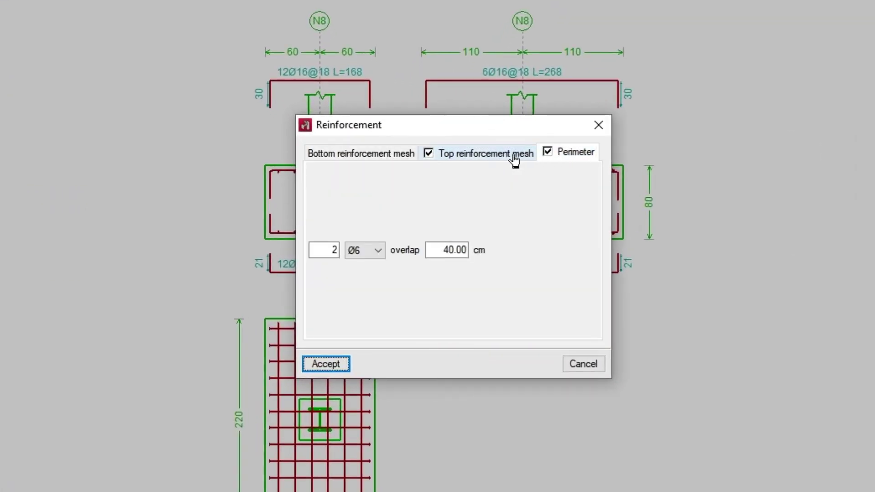
left_click(490, 163)
left_click(387, 188)
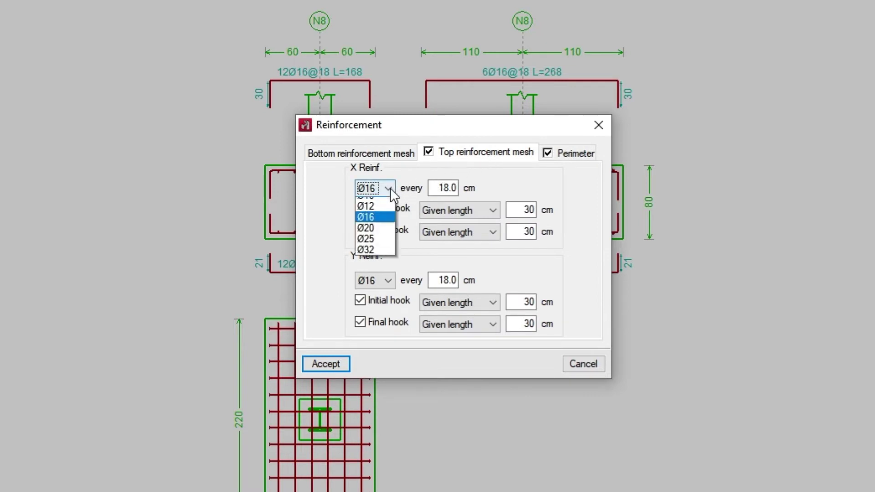
left_click(390, 188)
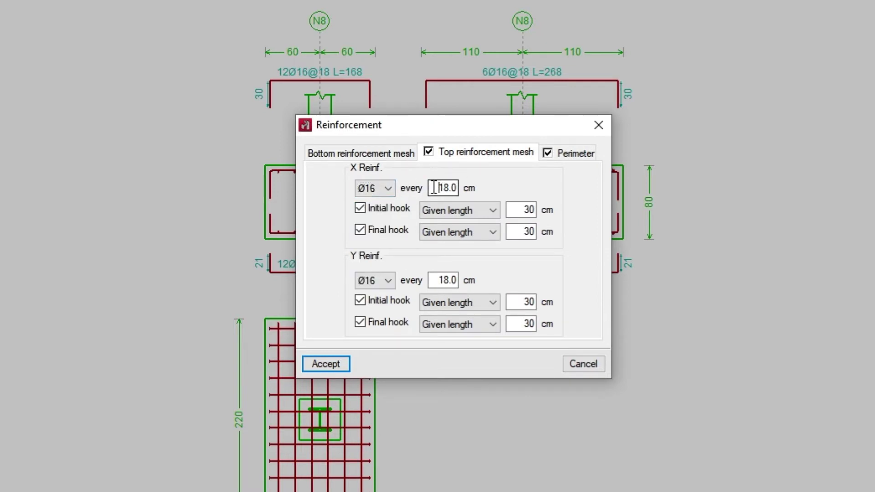
left_click_drag(431, 188, 470, 193)
left_click(341, 363)
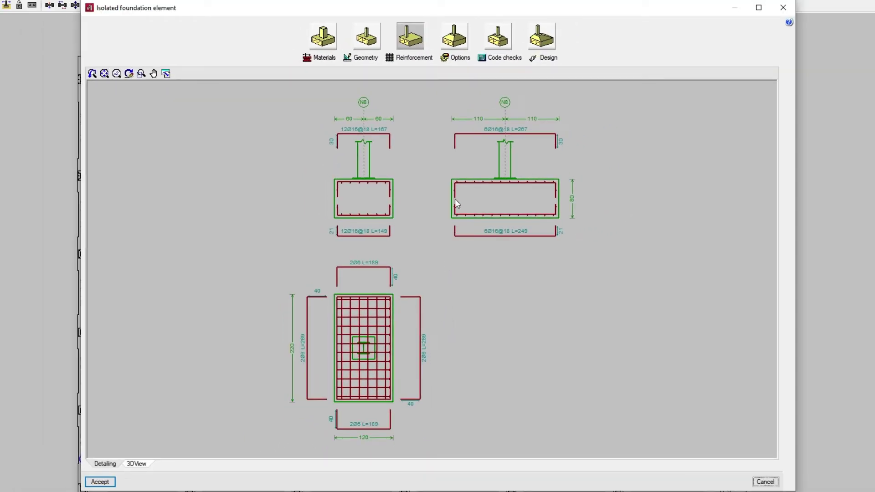
Use Advanced growth options: increase width in both directions with equal X and Y overhangs
left_click(463, 62)
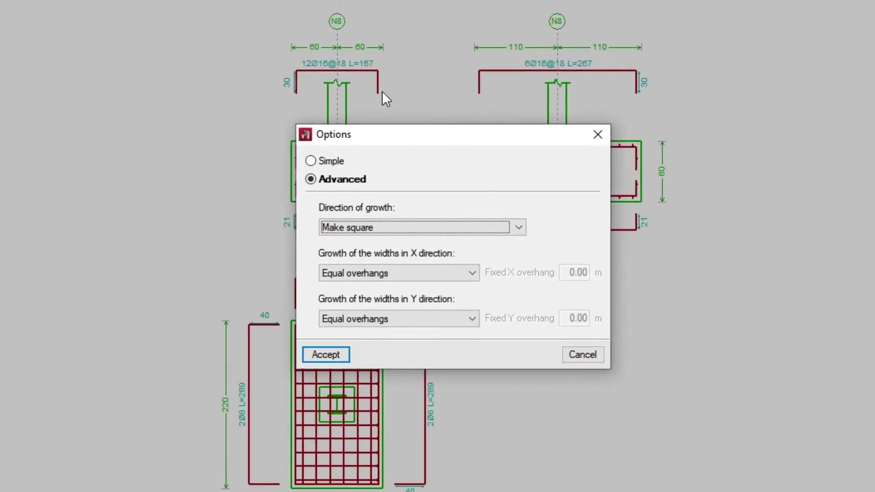
left_click(310, 161)
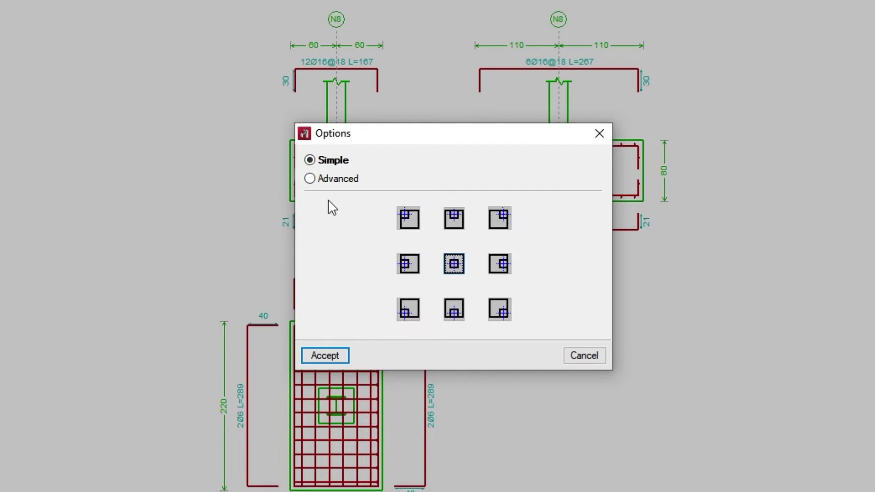
left_click(311, 179)
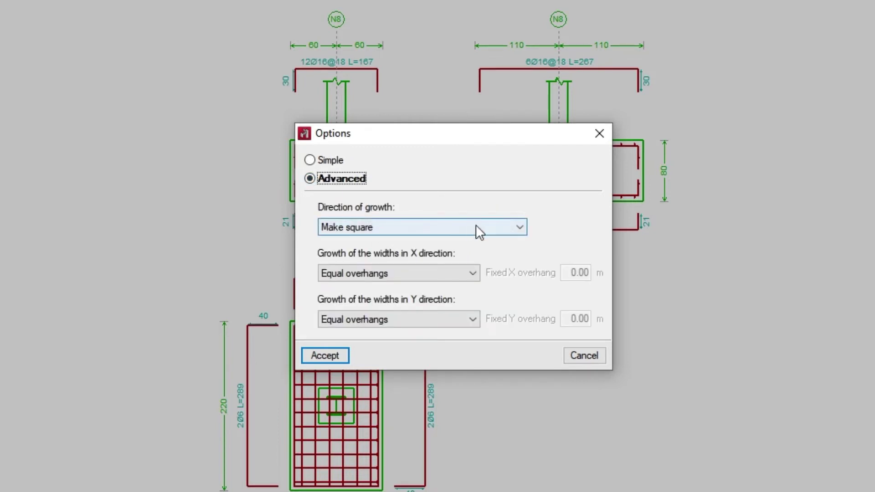
left_click(518, 232)
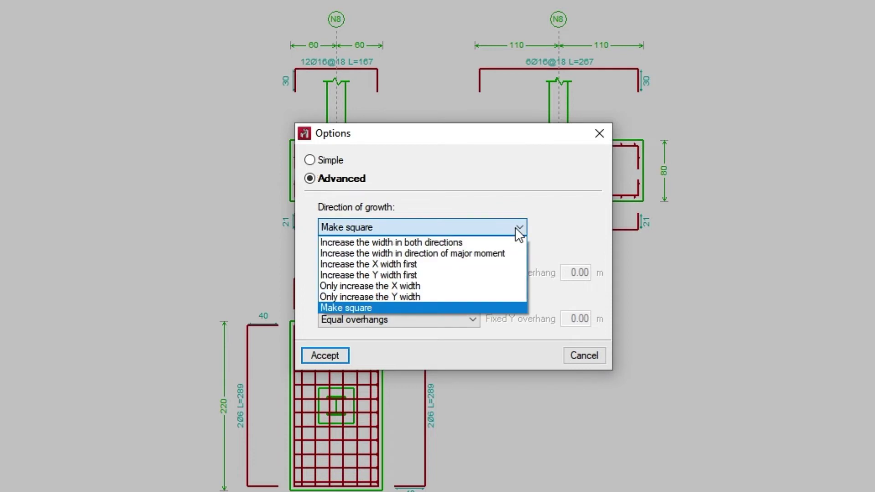
left_click(513, 242)
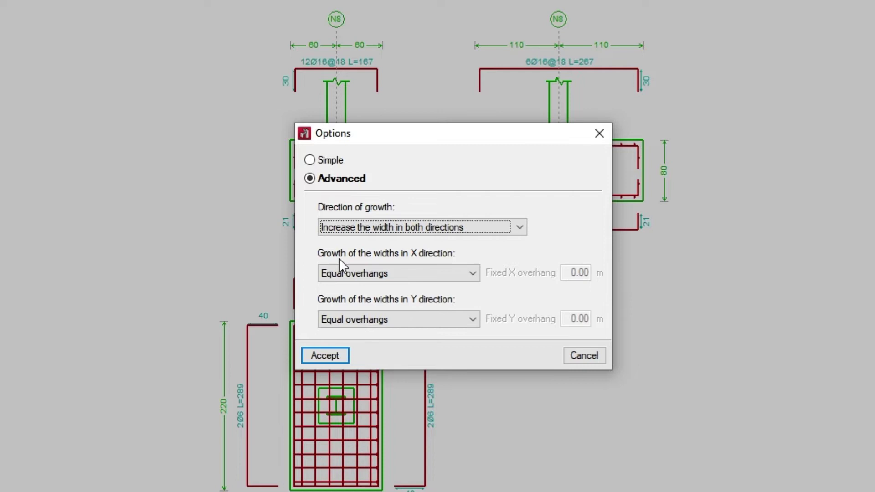
left_click(472, 272)
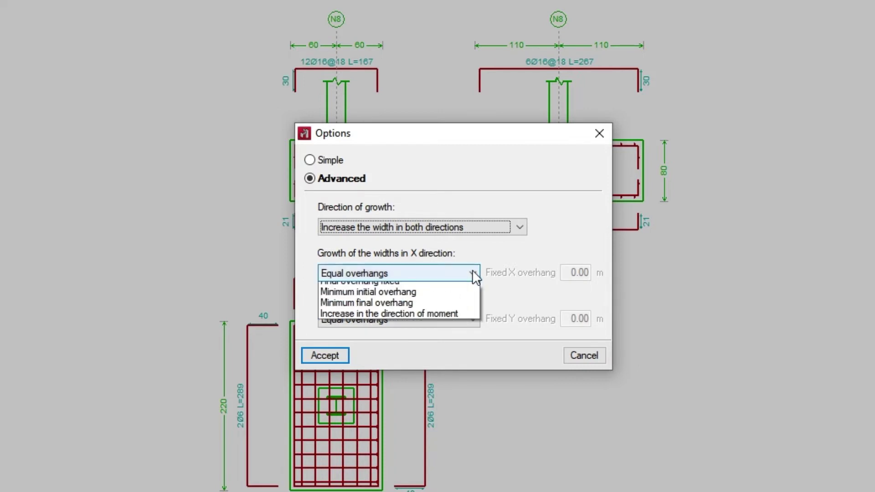
left_click(472, 273)
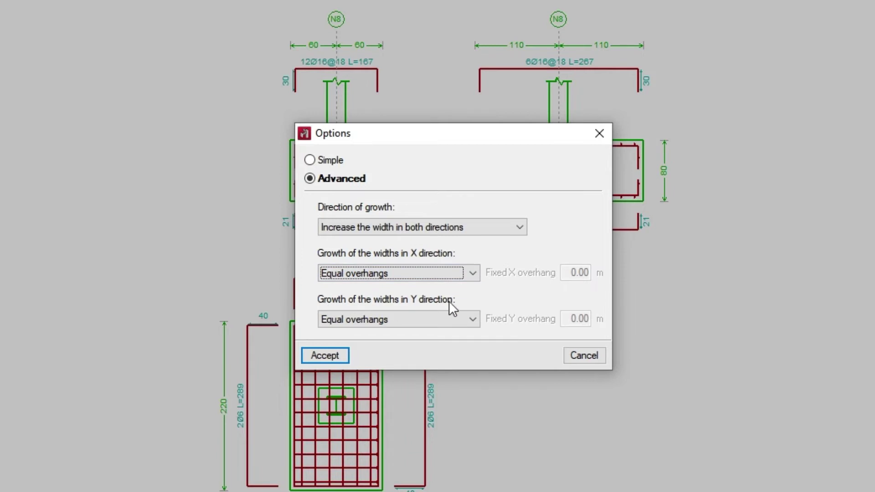
left_click(472, 319)
left_click(471, 318)
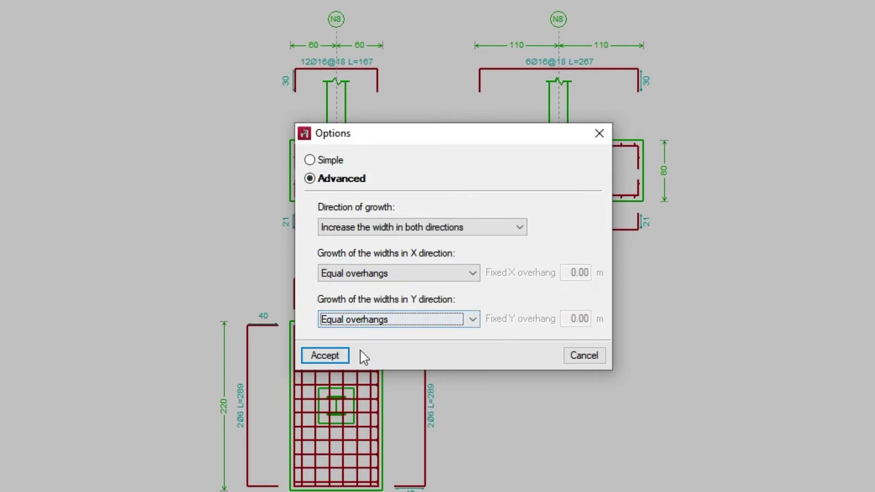
Code-check footing N8 and review each check, finding Minimum geometric ratio fails
left_click(348, 354)
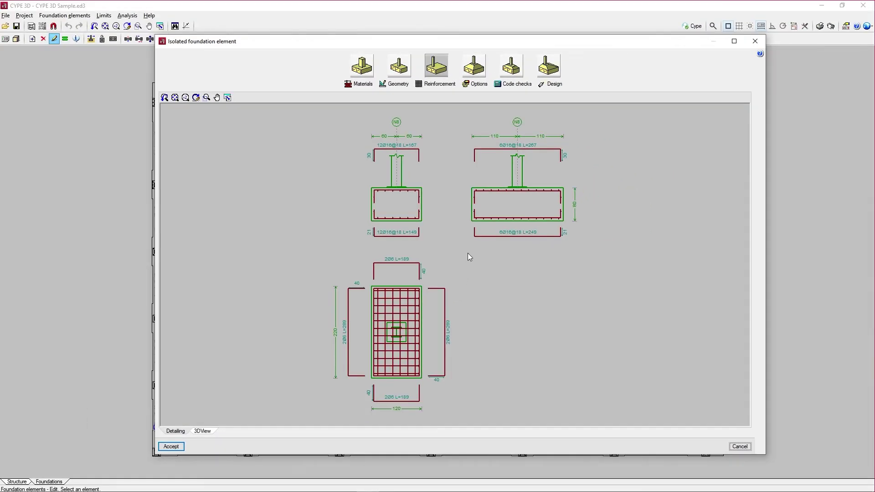
left_click(516, 87)
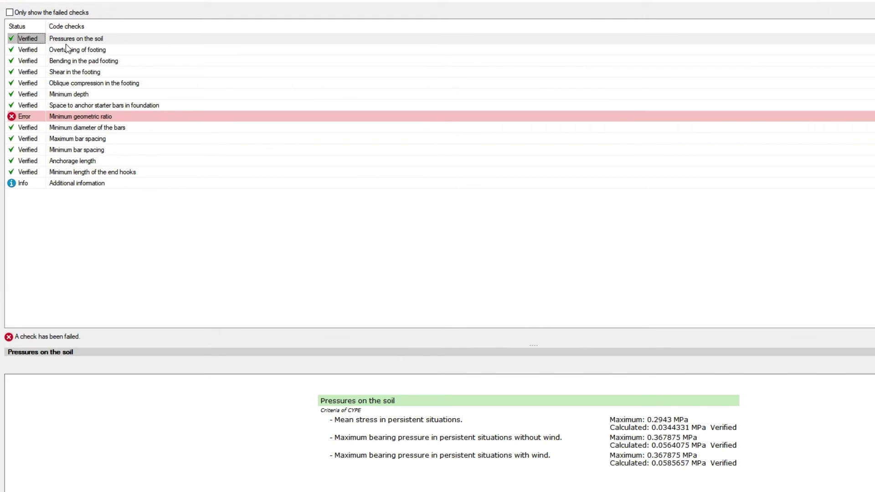
left_click(44, 51)
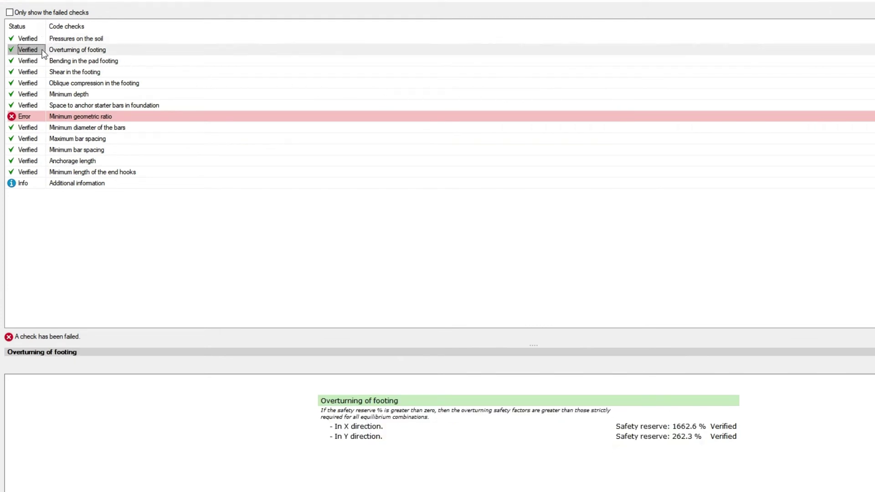
left_click(42, 62)
left_click(42, 73)
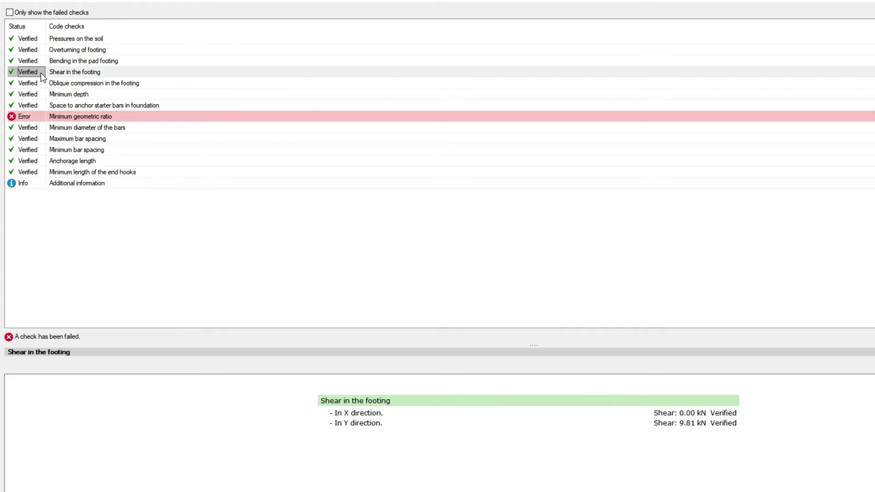
left_click(42, 84)
left_click(41, 93)
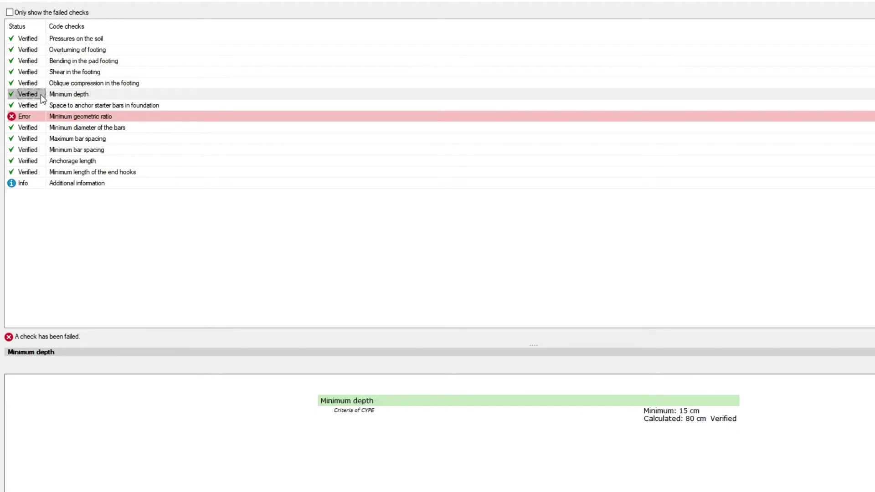
left_click(41, 106)
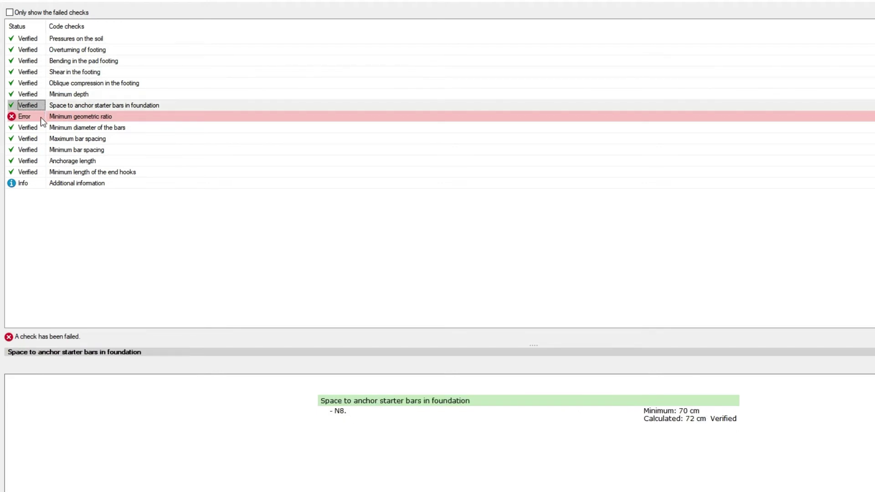
left_click(40, 117)
left_click(40, 127)
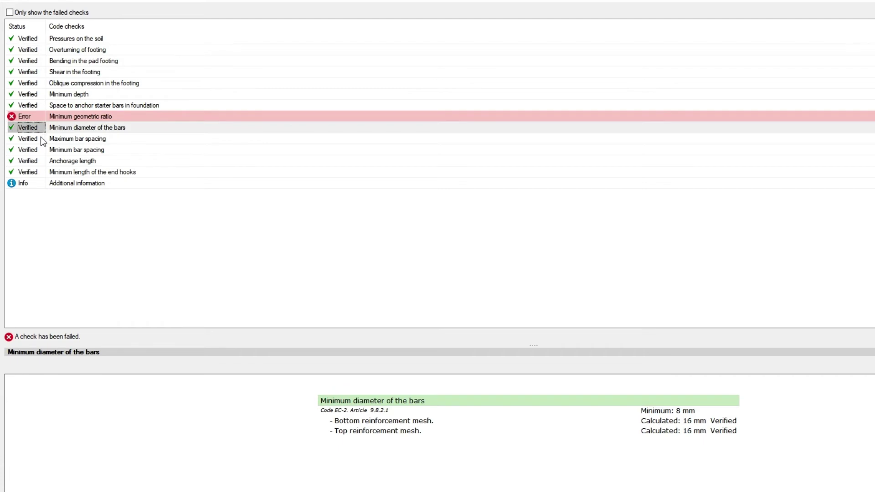
left_click(41, 139)
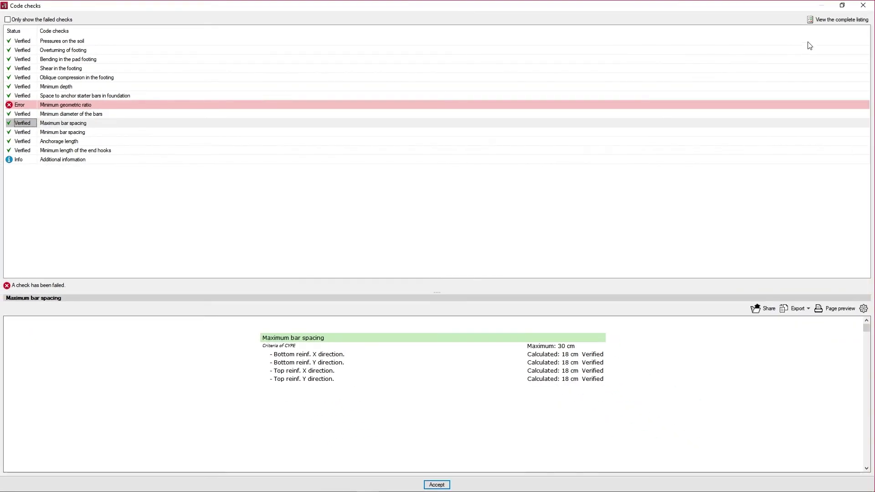
View the complete N8 code-check listing, then close it and the Code checks window
left_click(841, 21)
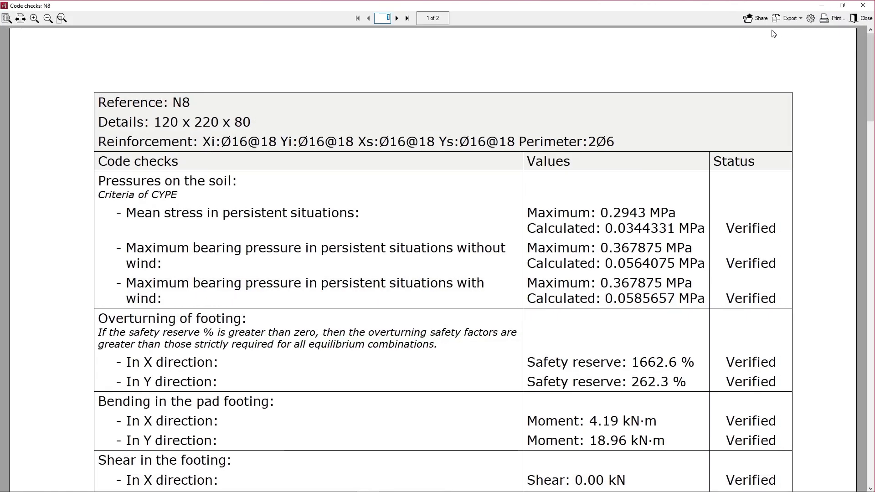
left_click(799, 23)
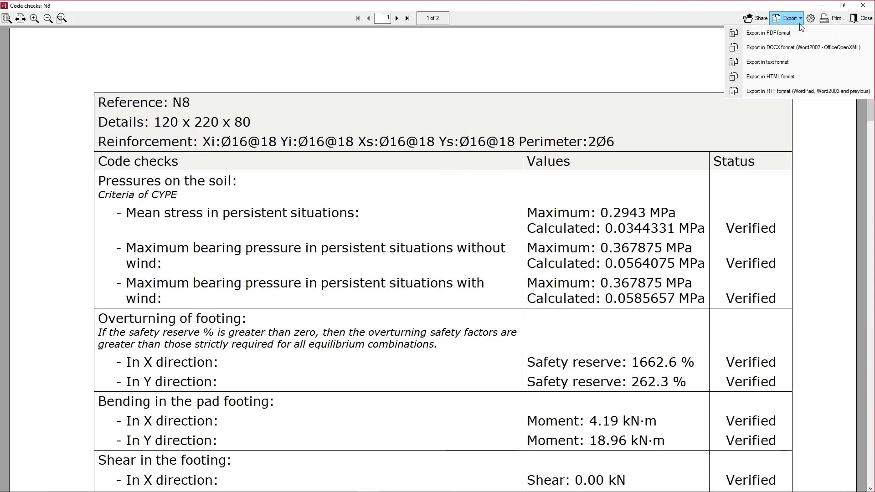
left_click(800, 25)
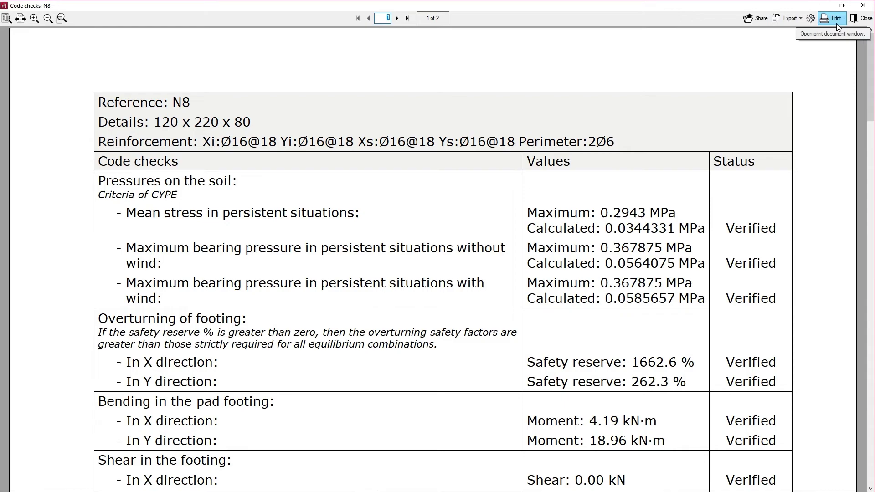
left_click(860, 18)
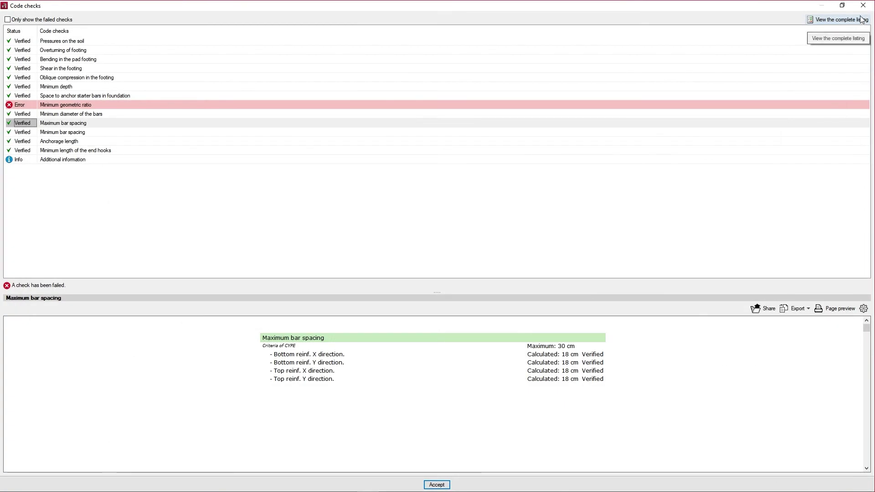
left_click(862, 6)
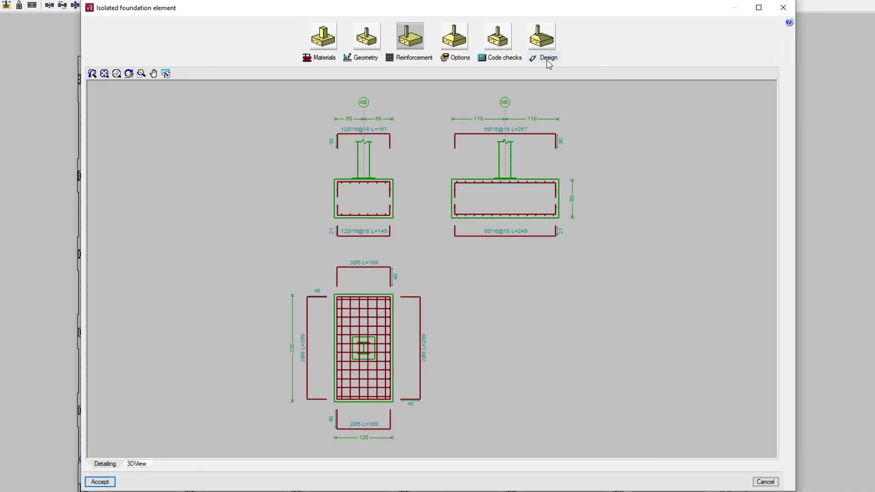
Open Design for footing N8 and set the type of design to Redesign
left_click(548, 63)
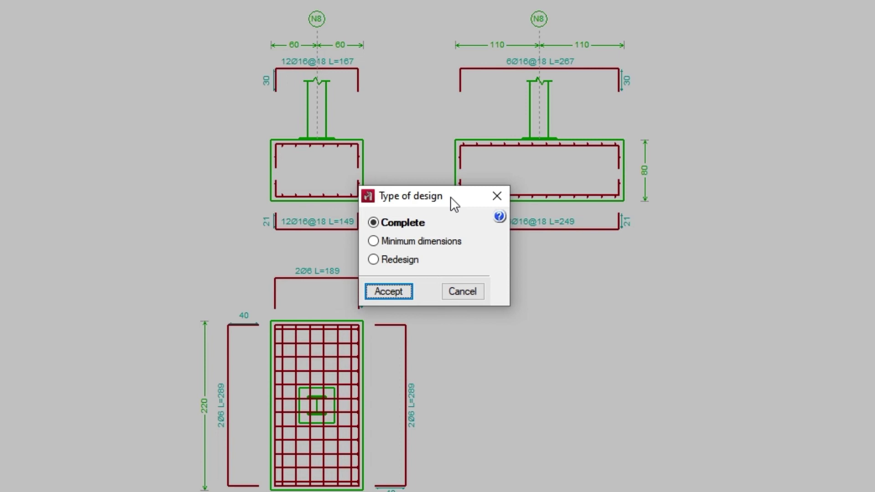
left_click(376, 227)
left_click(371, 246)
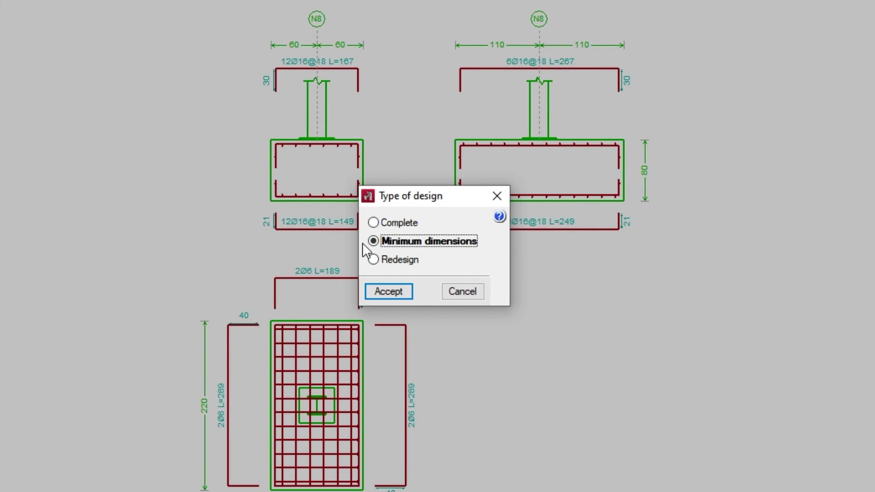
left_click(370, 261)
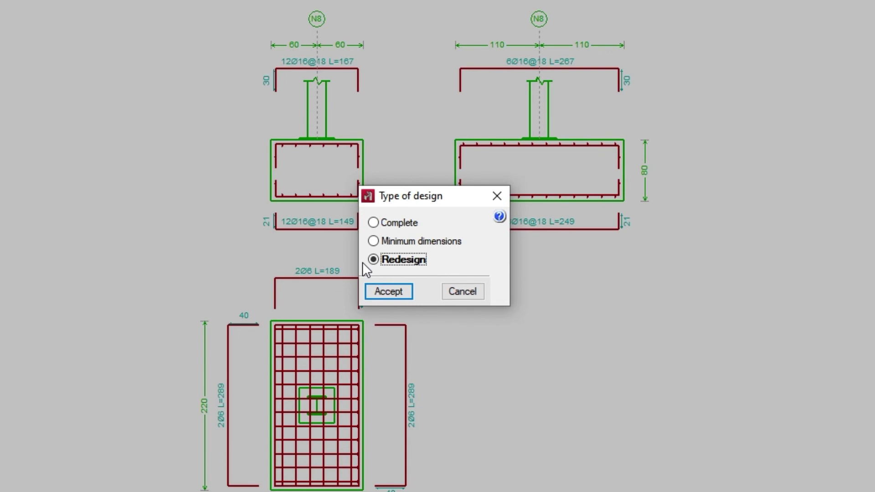
Confirm Redesign for footing N8, giving 10Ø20@22 and 8Ø16@15 bars at 120 × 220 × 80
left_click(389, 291)
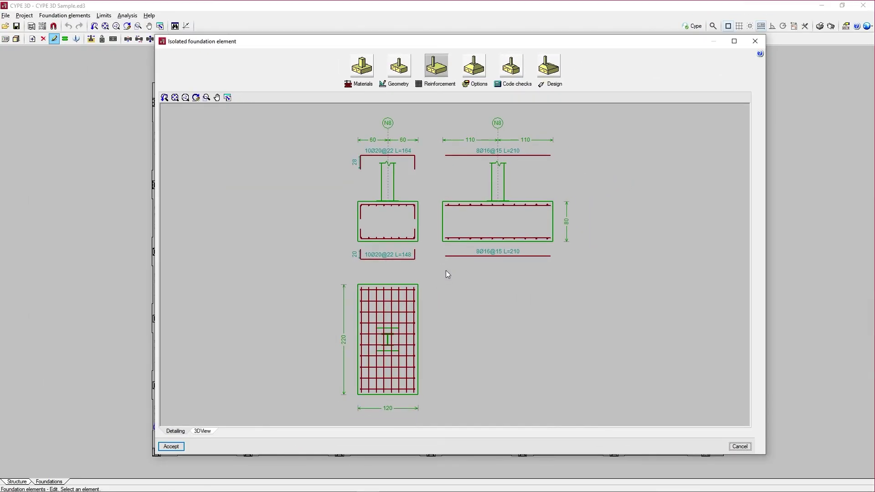